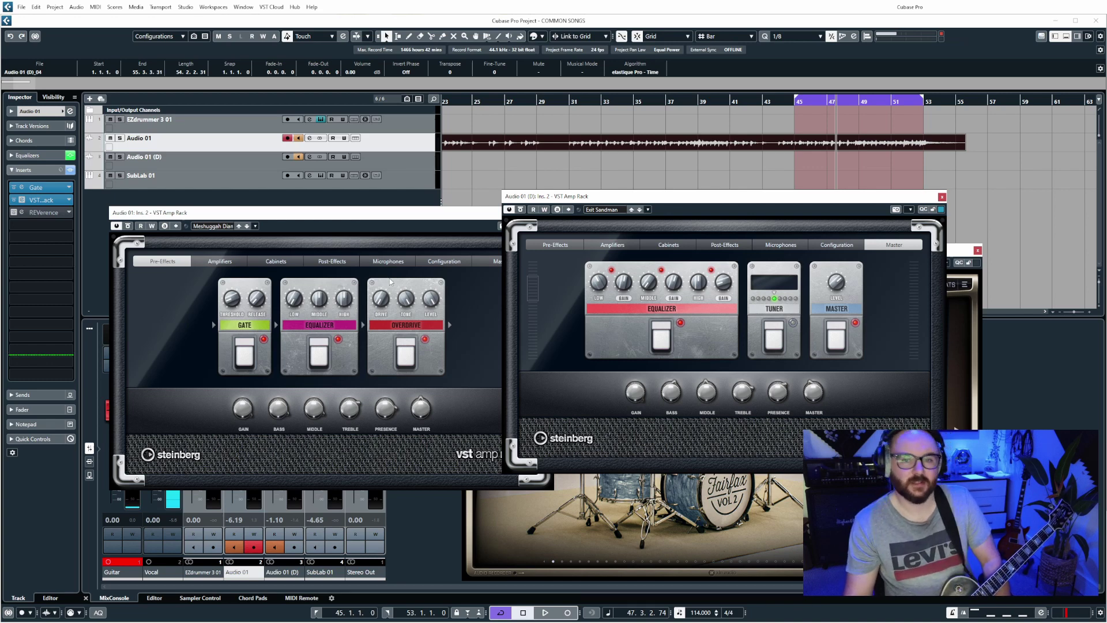
Drag the second VST Amp Rack window right, clear of the Audio 01 rack
{"action": "mouse_move", "coordinate": [390, 282]}
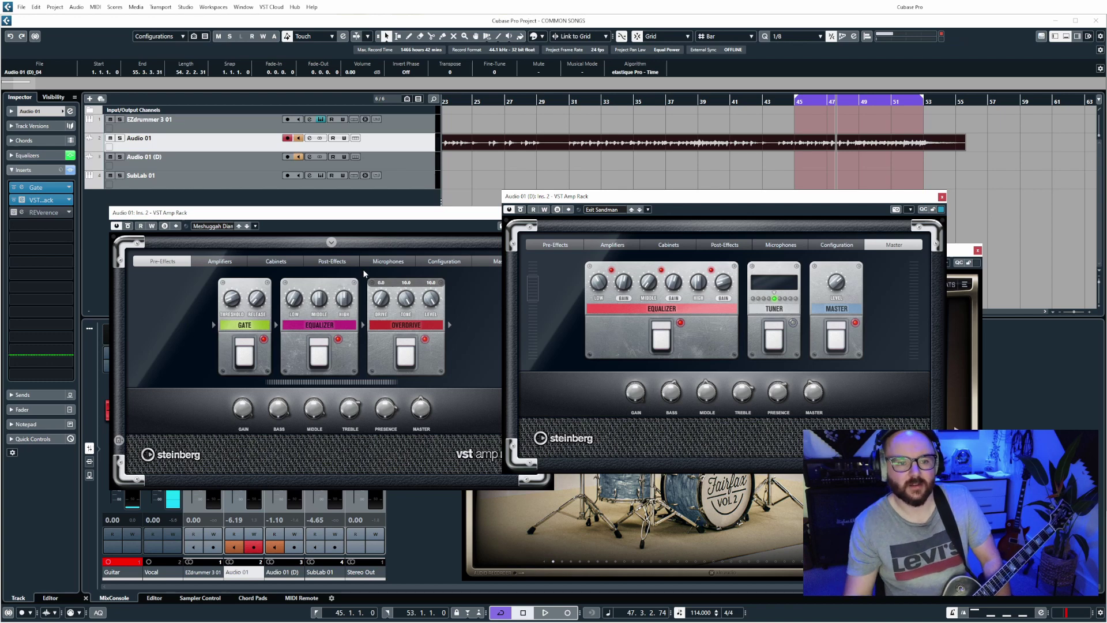
{"action": "left_click_drag", "start_coordinate": [531, 197], "coordinate": [569, 202]}
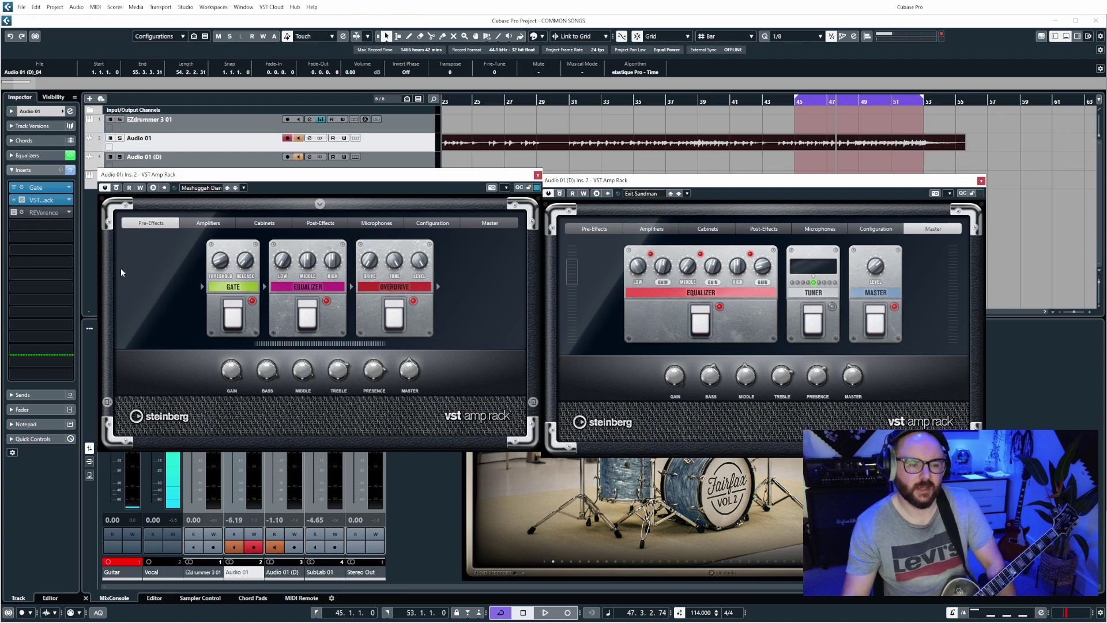
{"action": "left_click", "coordinate": [204, 287]}
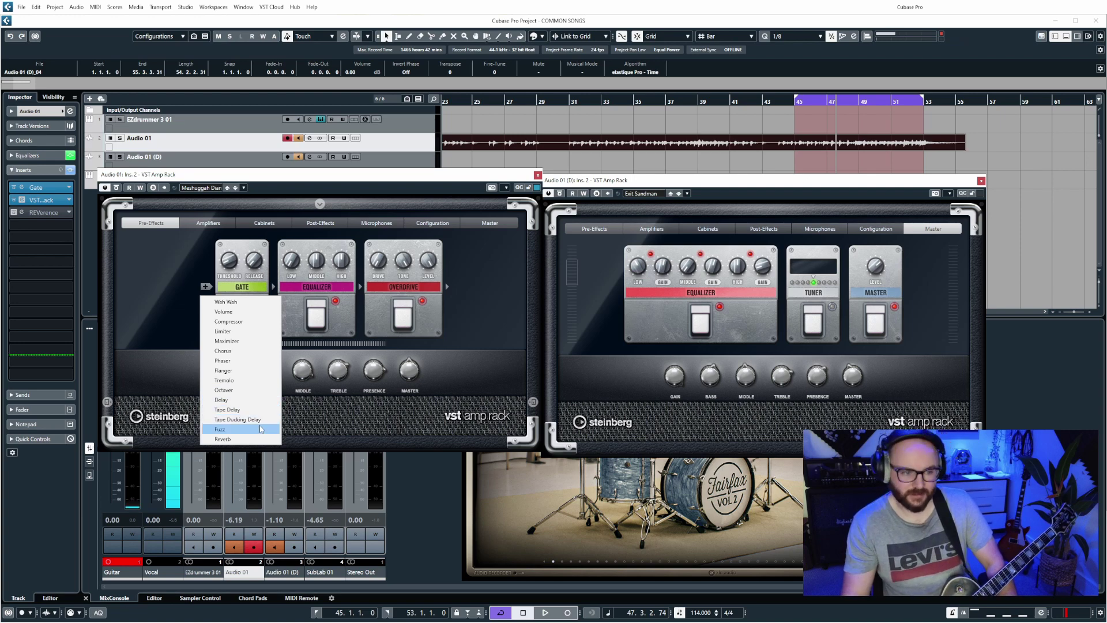
{"action": "left_click", "coordinate": [511, 259]}
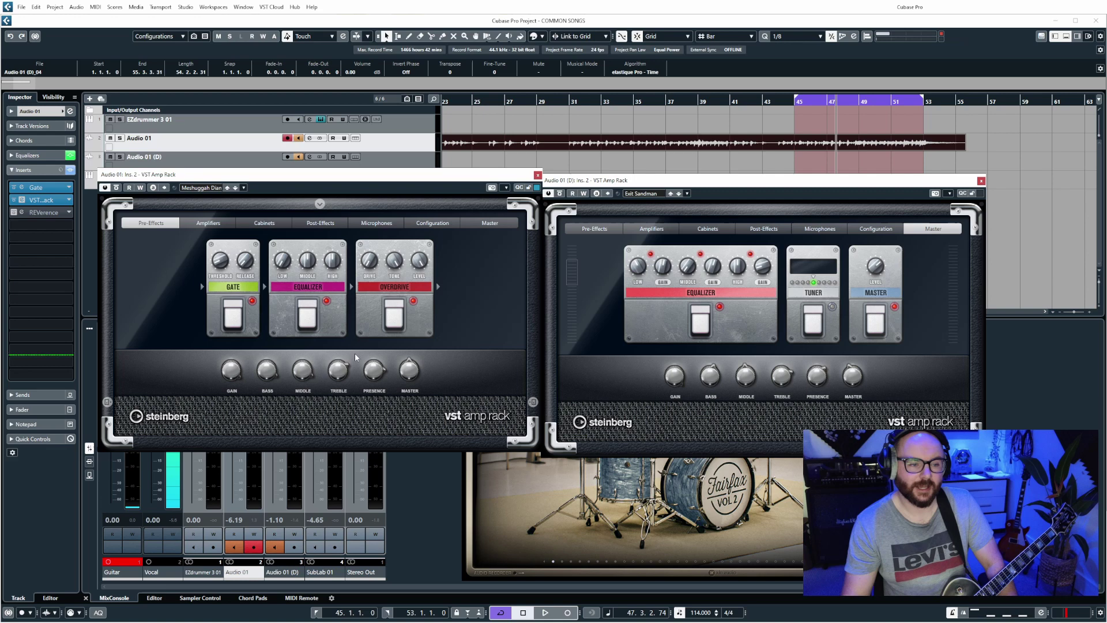
{"action": "mouse_move", "coordinate": [372, 370]}
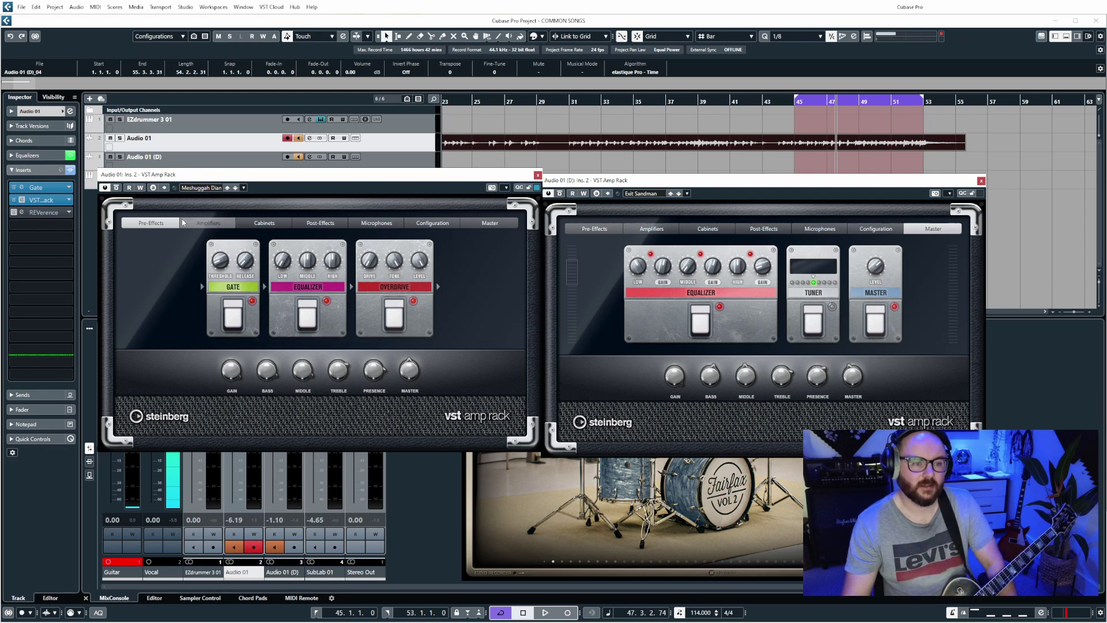
Browse Audio 01's amplifiers and cabinets, then set its cabinet to No Cabinet
{"action": "left_click", "coordinate": [207, 223]}
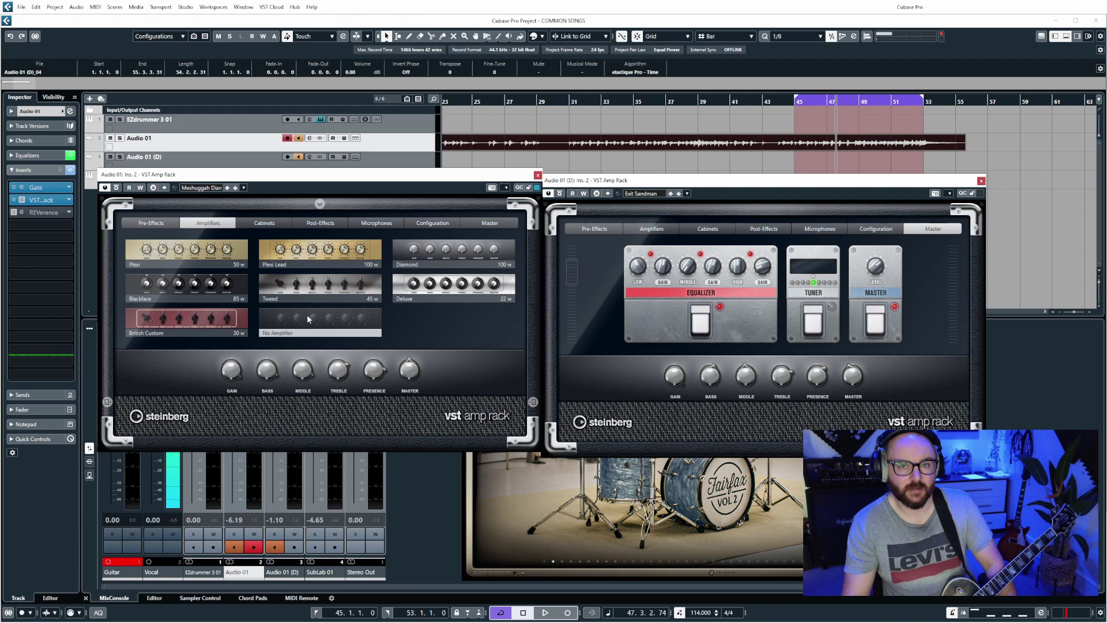
{"action": "left_click", "coordinate": [275, 227]}
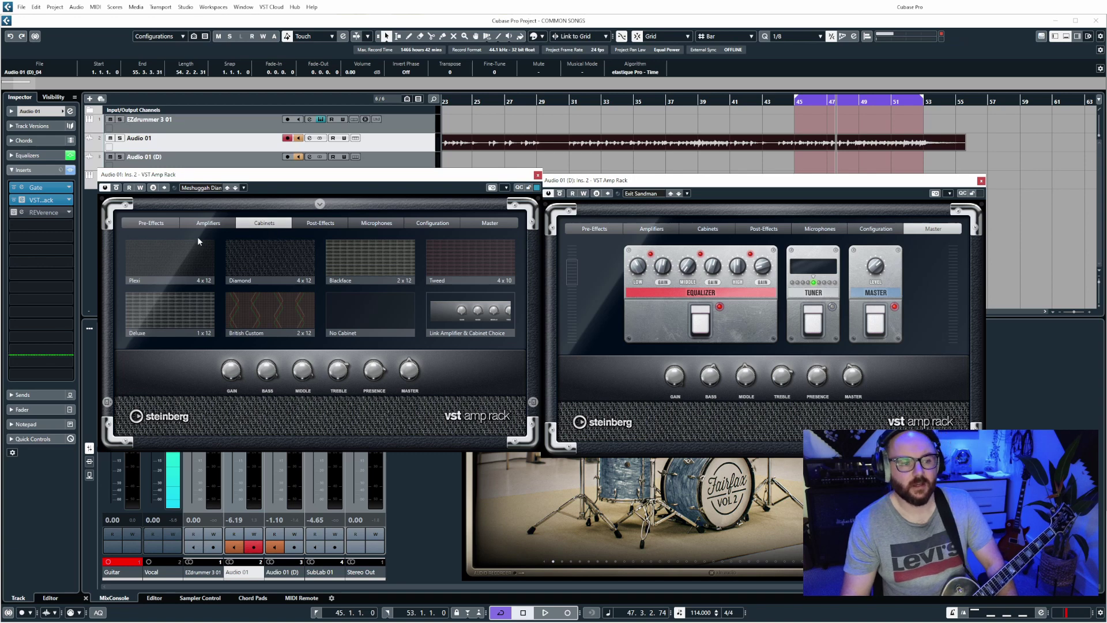
{"action": "left_click", "coordinate": [181, 250]}
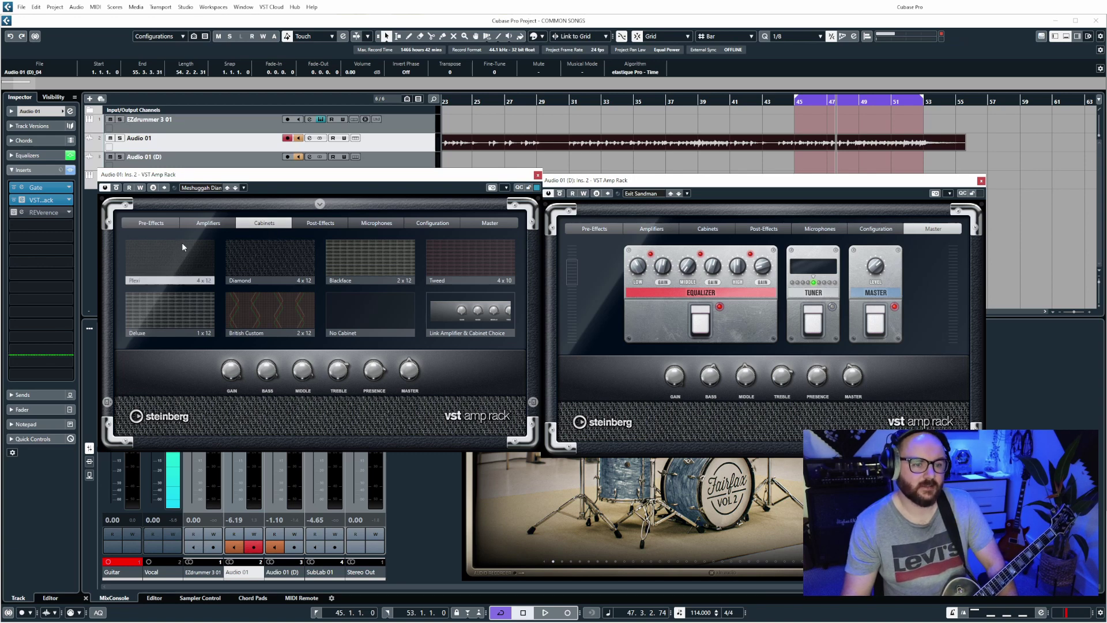
{"action": "left_click", "coordinate": [390, 299]}
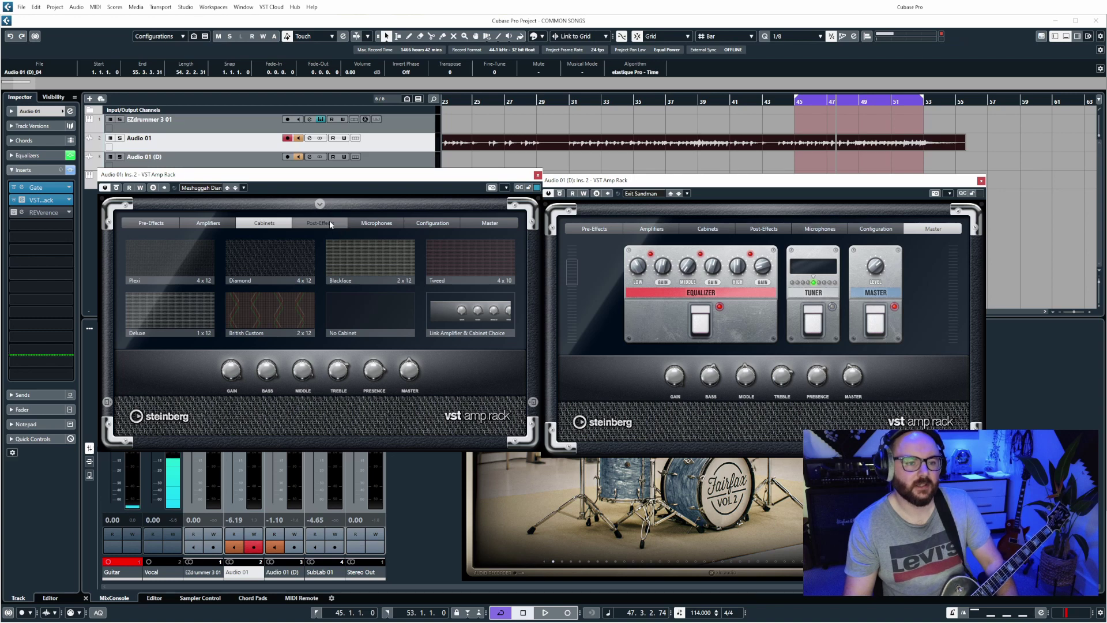
Review Post-Effects, Microphones, Configuration (left on Mono) and Master, then return to Pre-Effects
{"action": "left_click", "coordinate": [295, 223]}
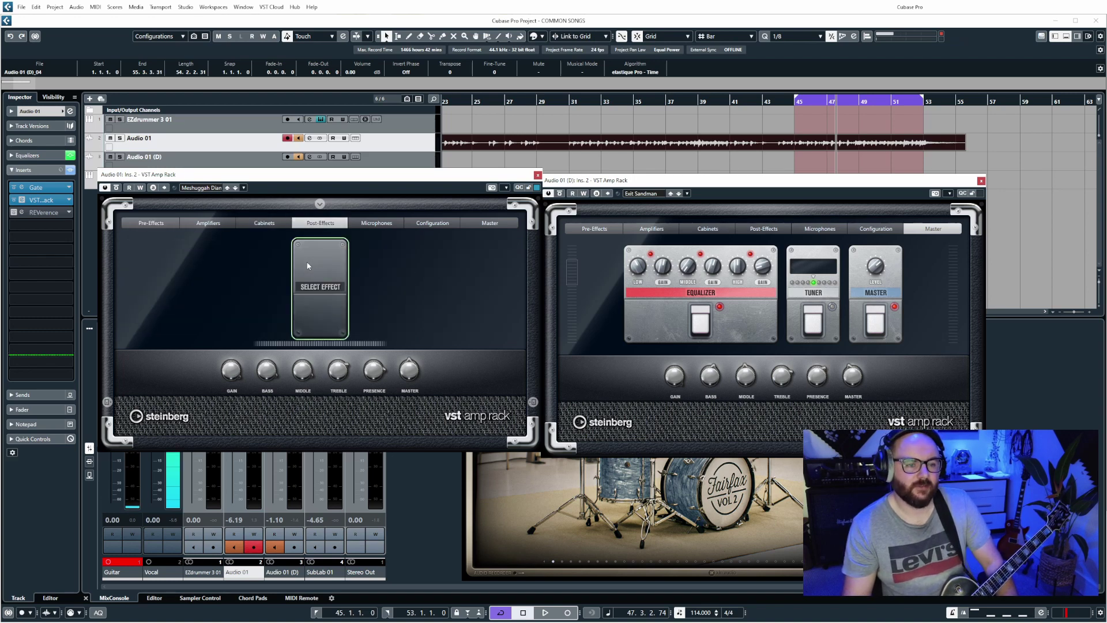
{"action": "left_click", "coordinate": [371, 224]}
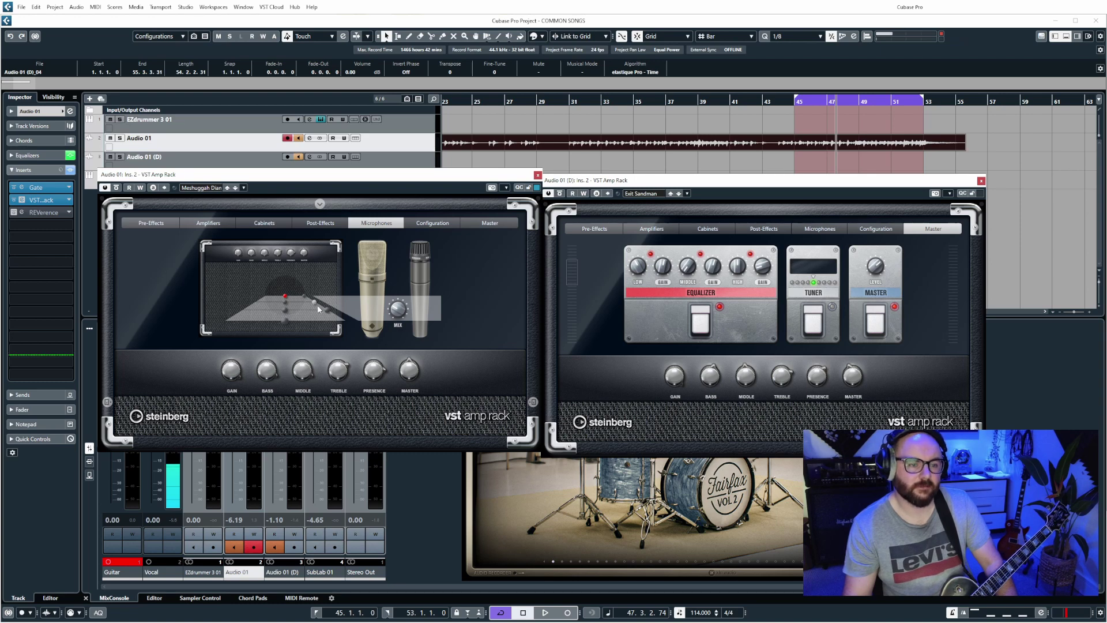
{"action": "left_click", "coordinate": [424, 225]}
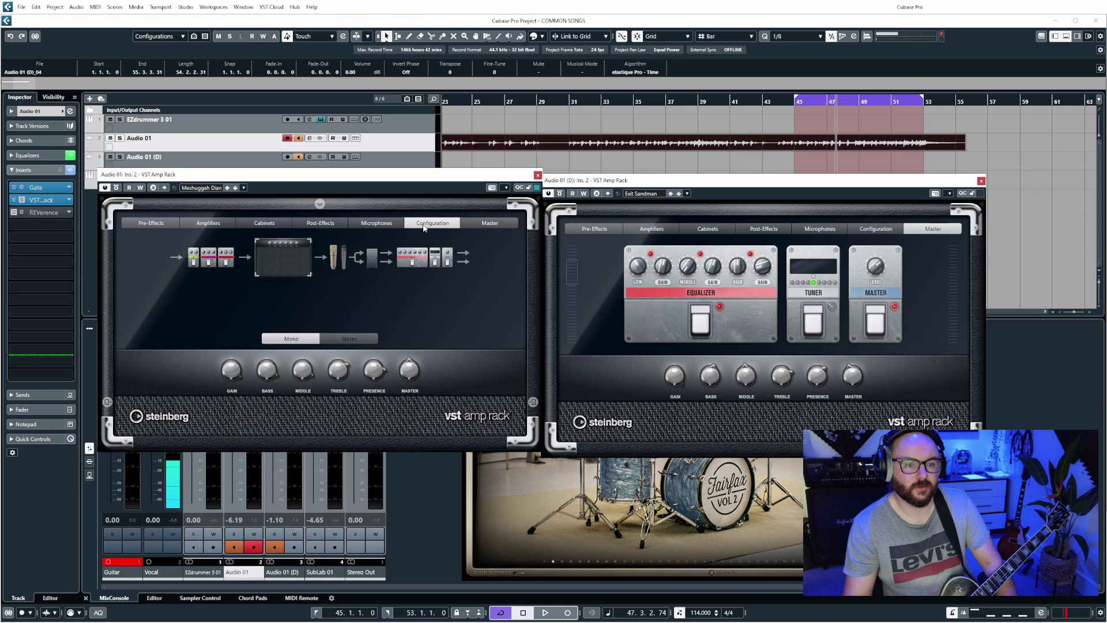
{"action": "left_click", "coordinate": [340, 339]}
{"action": "left_click", "coordinate": [291, 339]}
{"action": "left_click", "coordinate": [499, 224]}
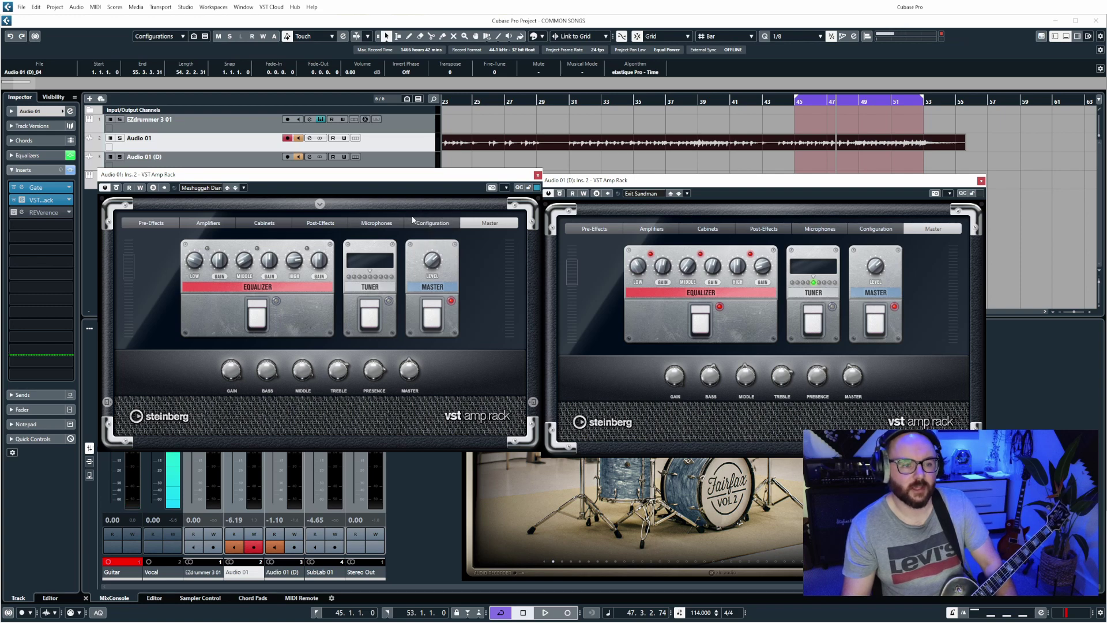
{"action": "left_click", "coordinate": [133, 225]}
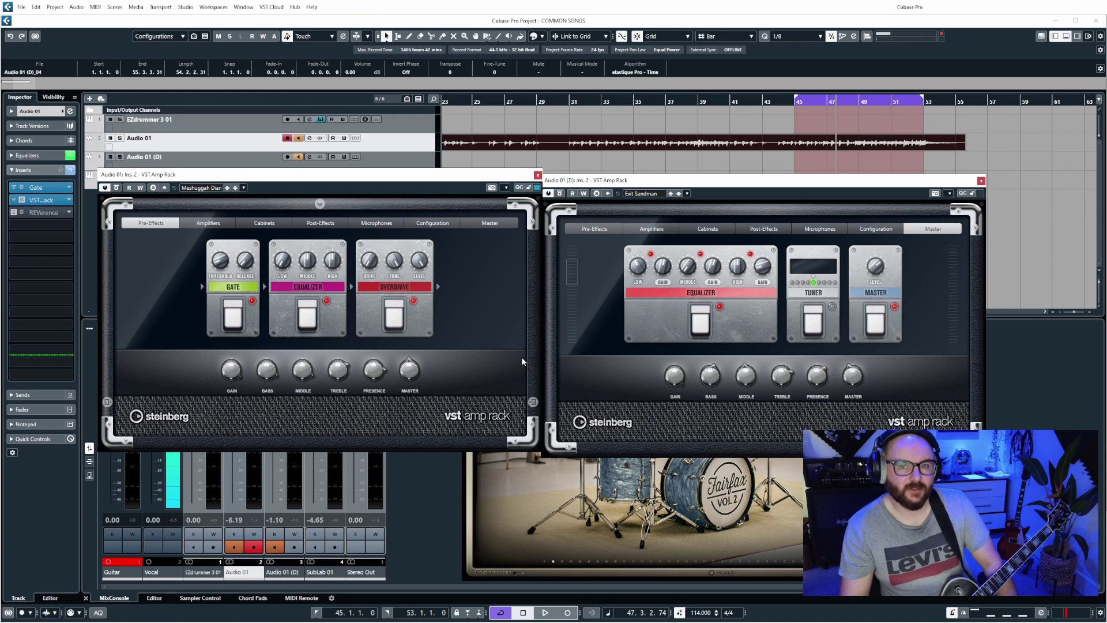
Choose Back In Black from the Audio 01 amp rack's preset results and close the browser
{"action": "left_click", "coordinate": [215, 188]}
{"action": "scroll", "coordinate": [264, 278], "scroll_direction": "down", "scroll_amount": 20}
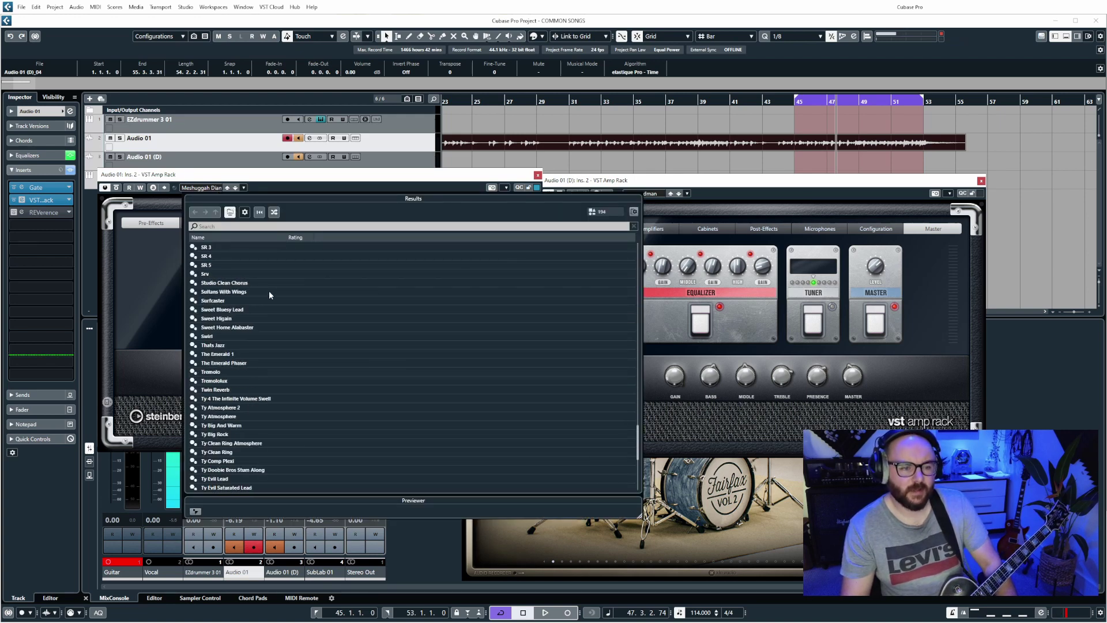
{"action": "scroll", "coordinate": [264, 303], "scroll_direction": "up", "scroll_amount": 20}
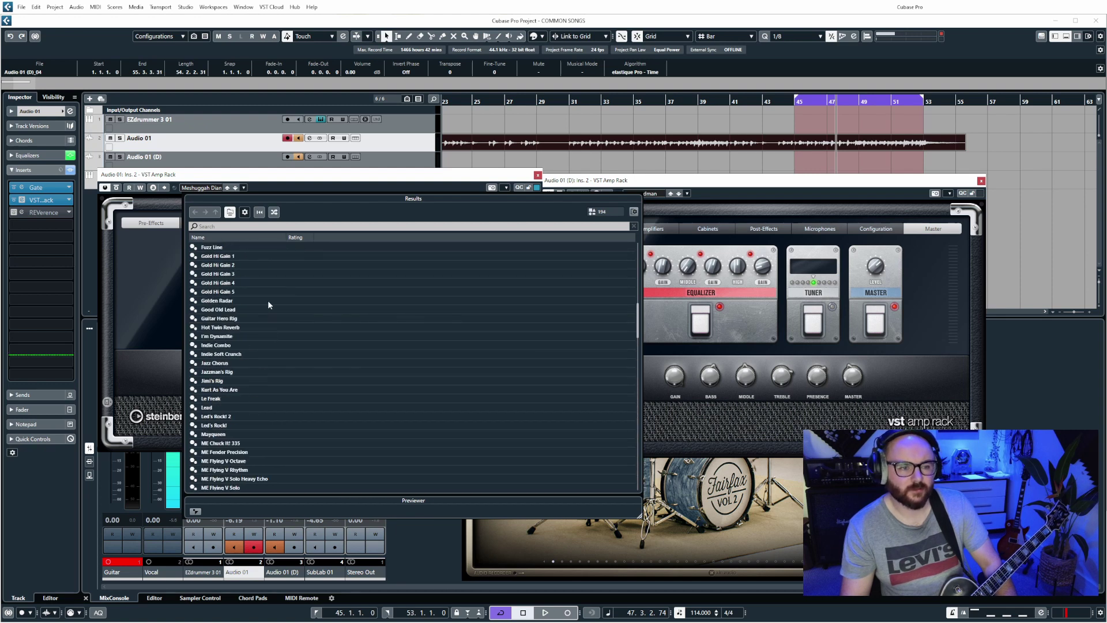
{"action": "scroll", "coordinate": [291, 299], "scroll_direction": "up", "scroll_amount": 2}
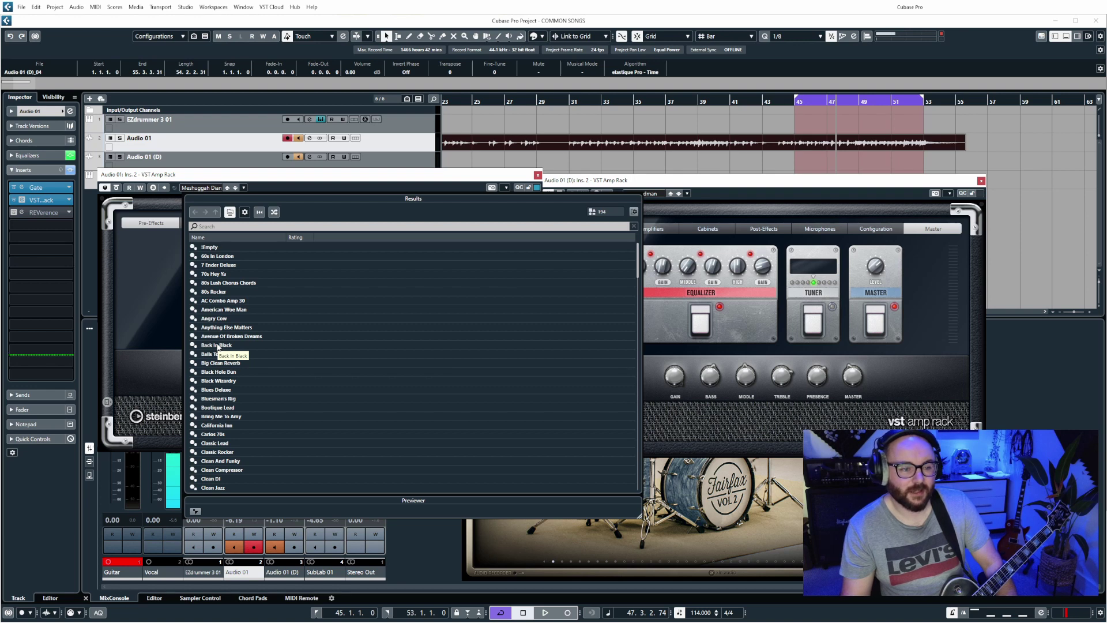
{"action": "left_click", "coordinate": [238, 344]}
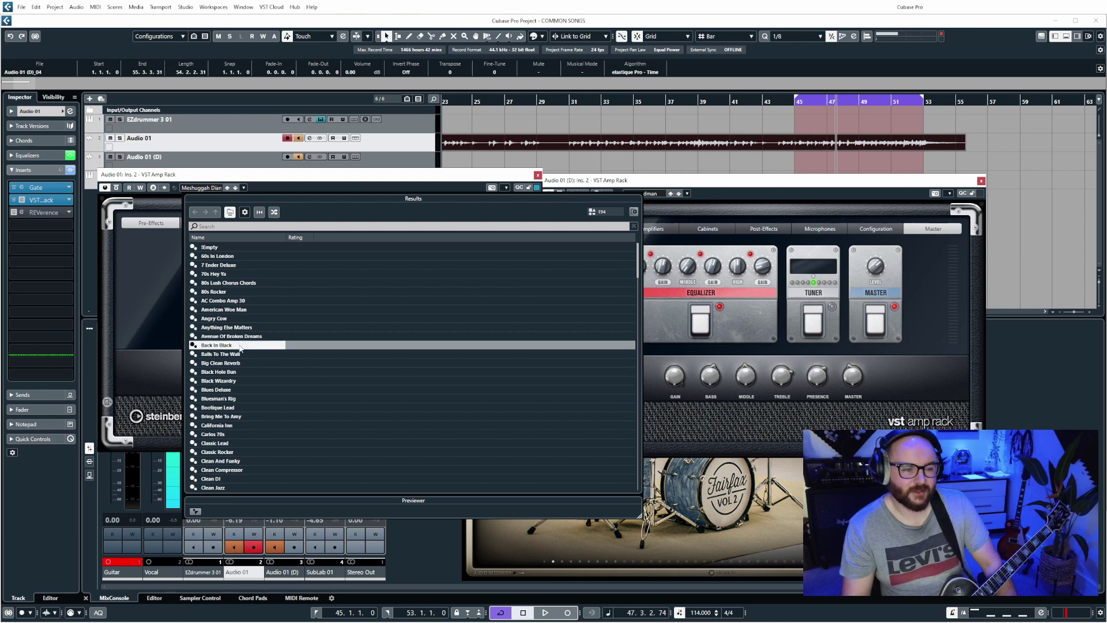
{"action": "left_click", "coordinate": [989, 185]}
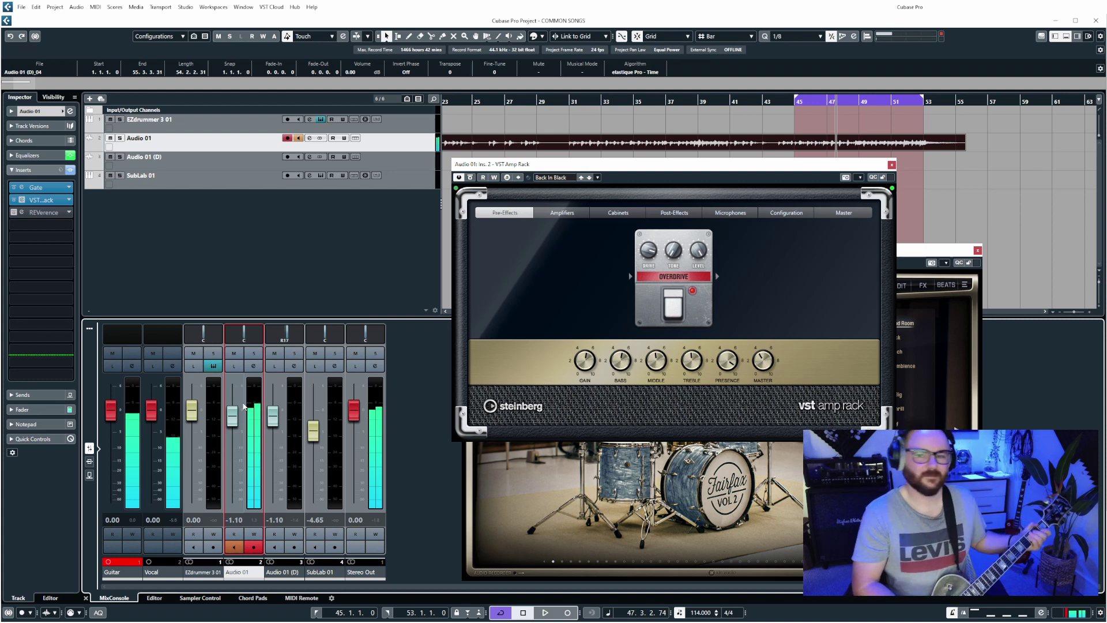
Load the Big Clean Reverb preset into the amp rack and view its Master section
{"action": "left_click", "coordinate": [563, 178]}
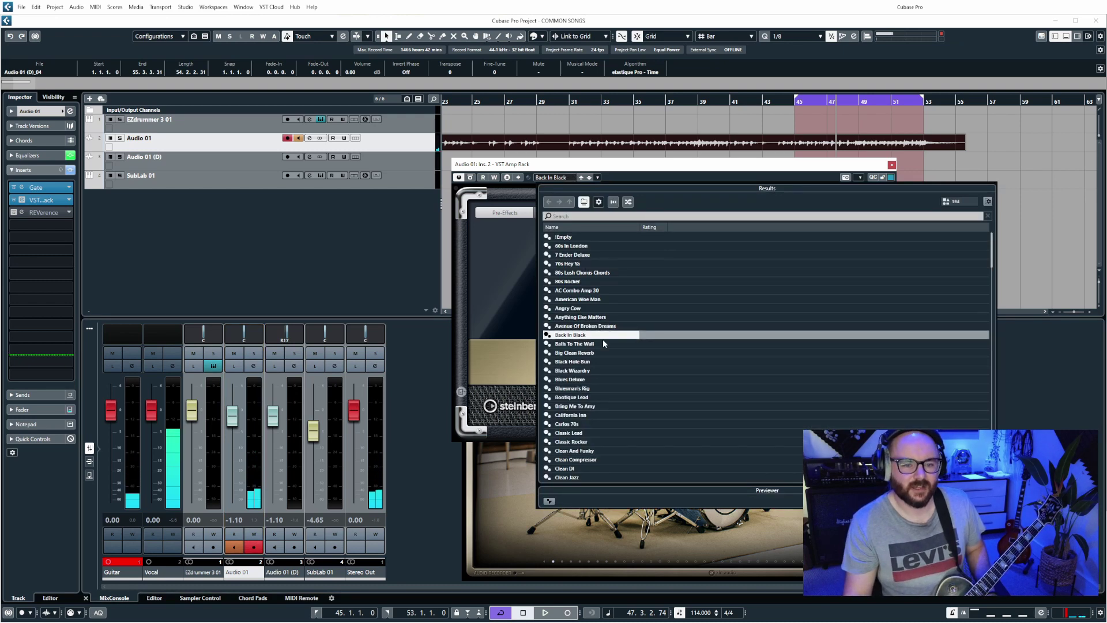
{"action": "scroll", "coordinate": [600, 341], "scroll_direction": "down", "scroll_amount": 2}
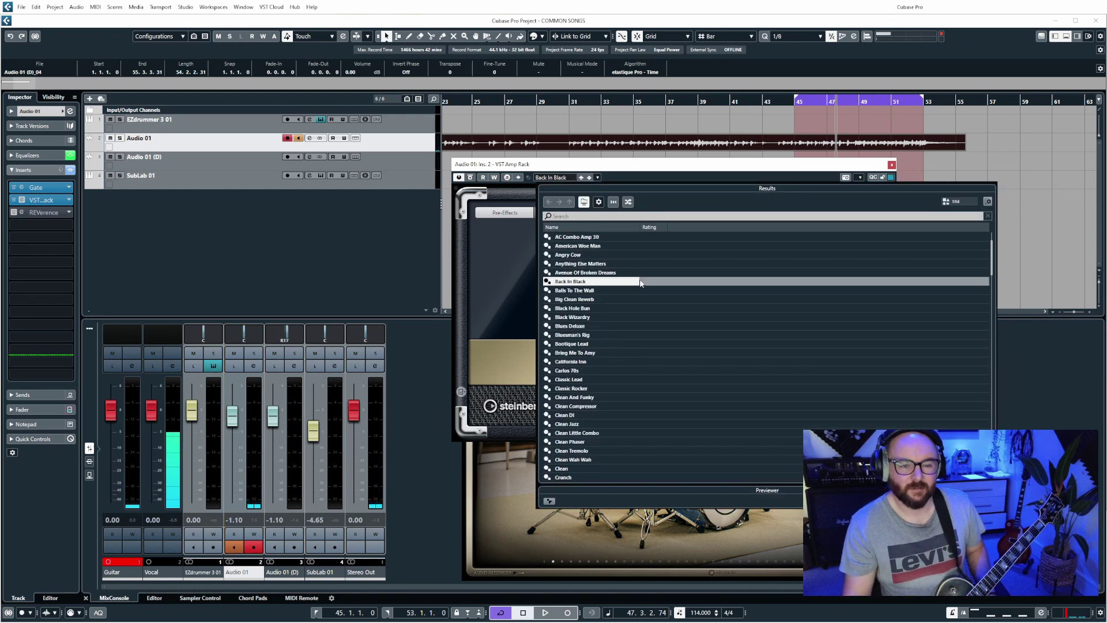
{"action": "double_click", "coordinate": [609, 298]}
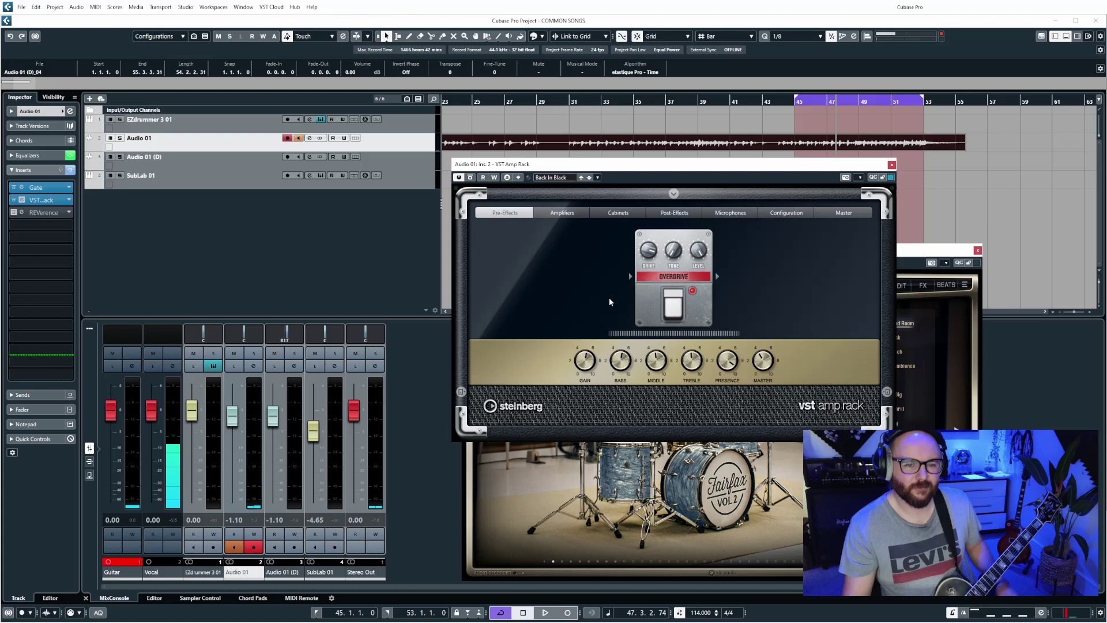
{"action": "left_click", "coordinate": [848, 212]}
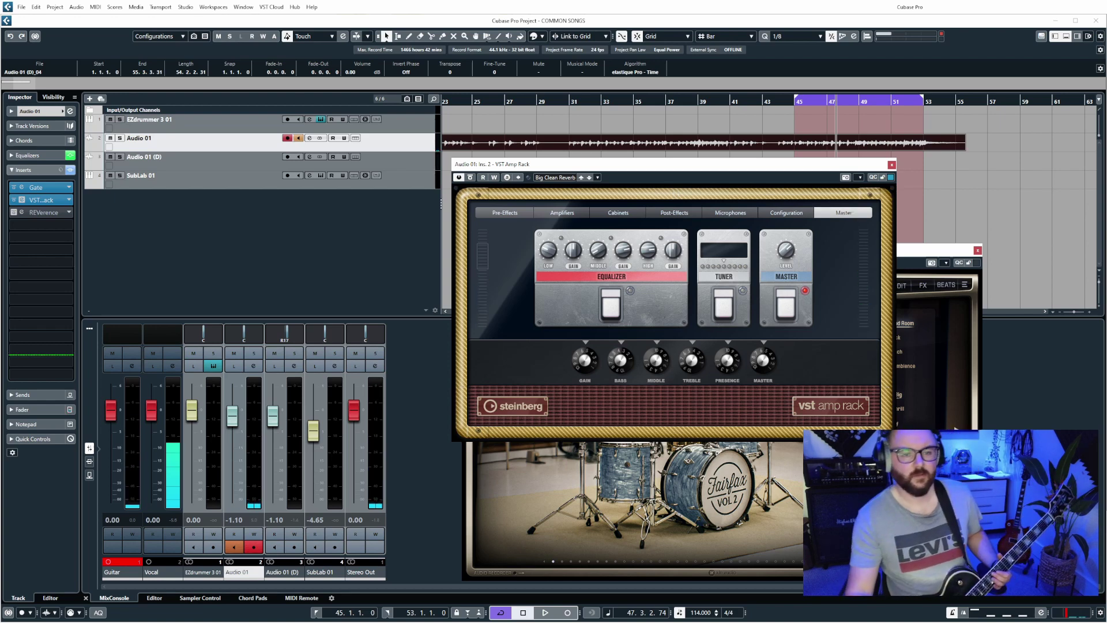
Switch the amp rack preset to ME Flying V Solo
{"action": "left_click", "coordinate": [557, 177]}
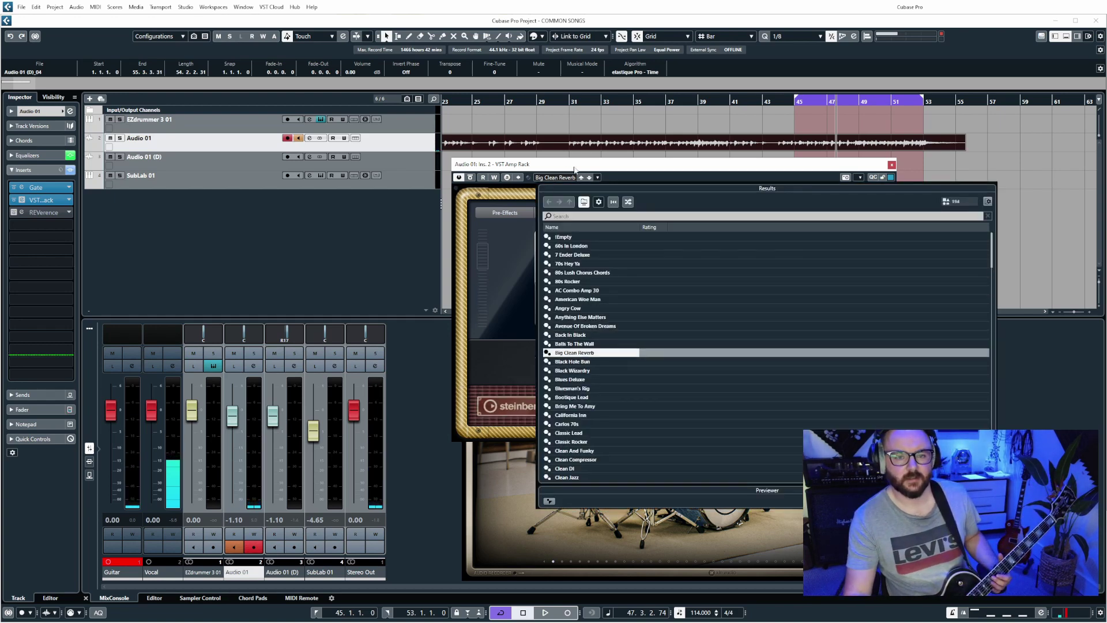
{"action": "scroll", "coordinate": [669, 314], "scroll_direction": "down", "scroll_amount": 4}
{"action": "double_click", "coordinate": [596, 324]}
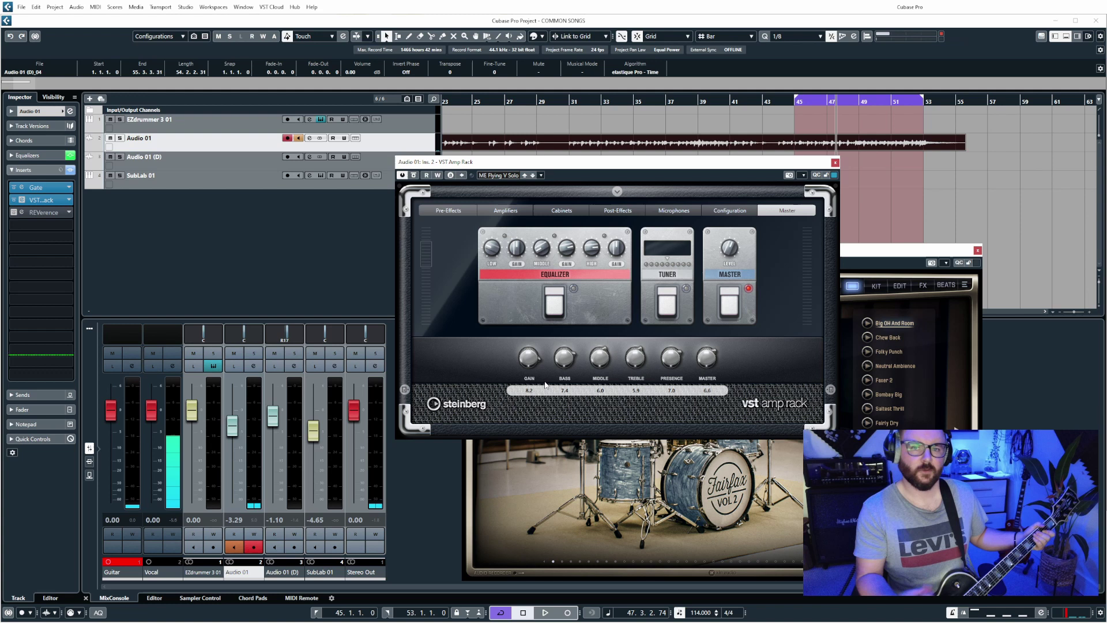
Load Exit Sandman on Audio 01's amp rack, then open Audio 01 (D)'s rack beside it
{"action": "left_click", "coordinate": [506, 177]}
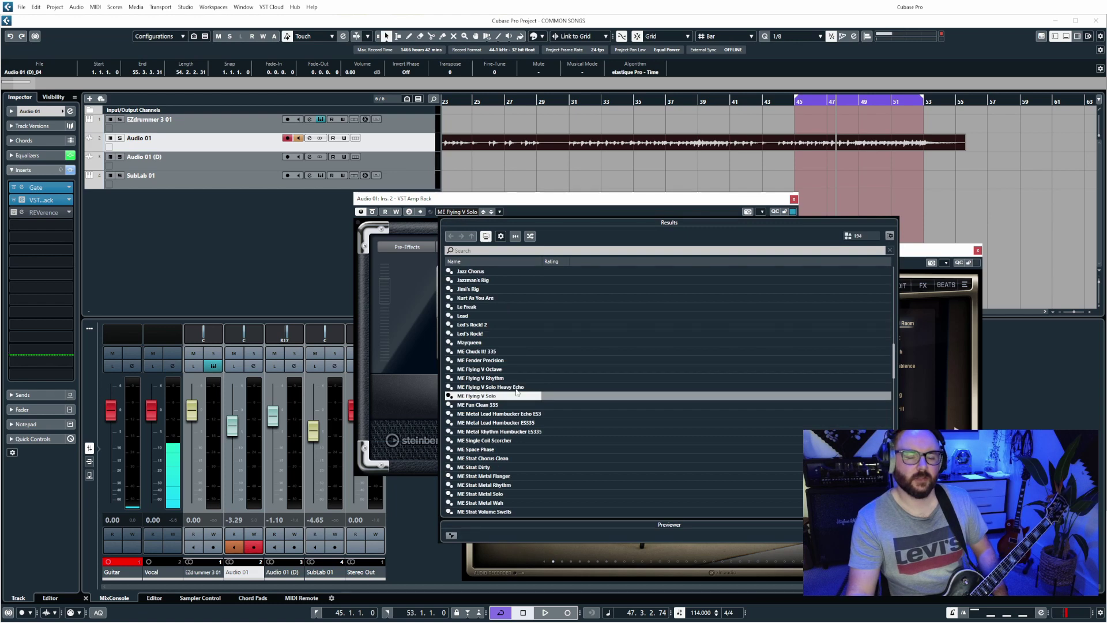
{"action": "scroll", "coordinate": [507, 421], "scroll_direction": "up", "scroll_amount": 15}
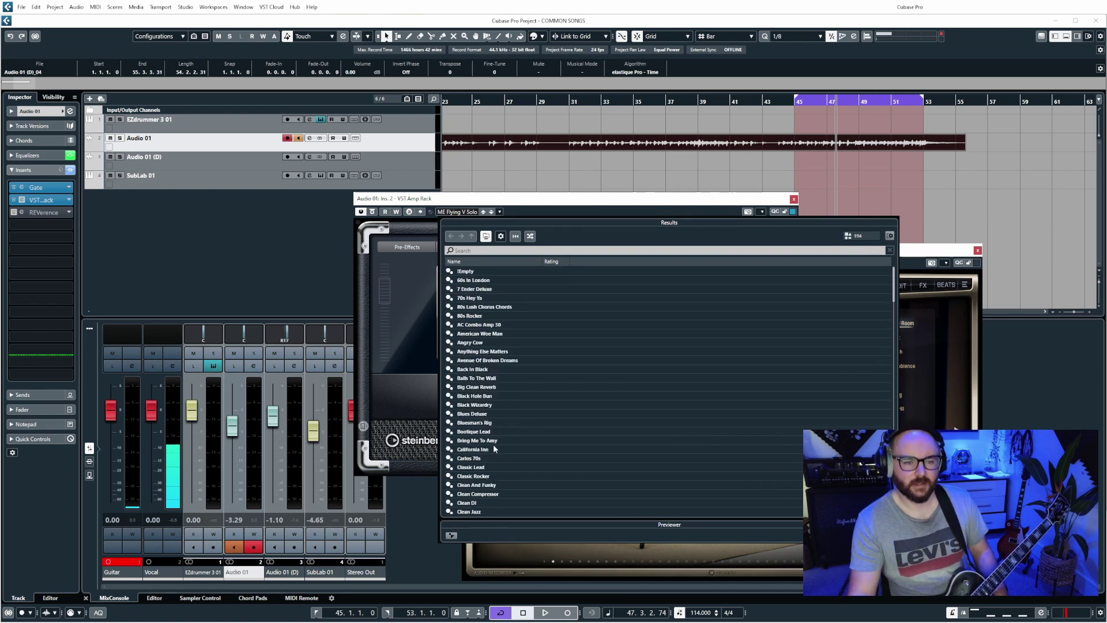
{"action": "scroll", "coordinate": [496, 438], "scroll_direction": "down", "scroll_amount": 6}
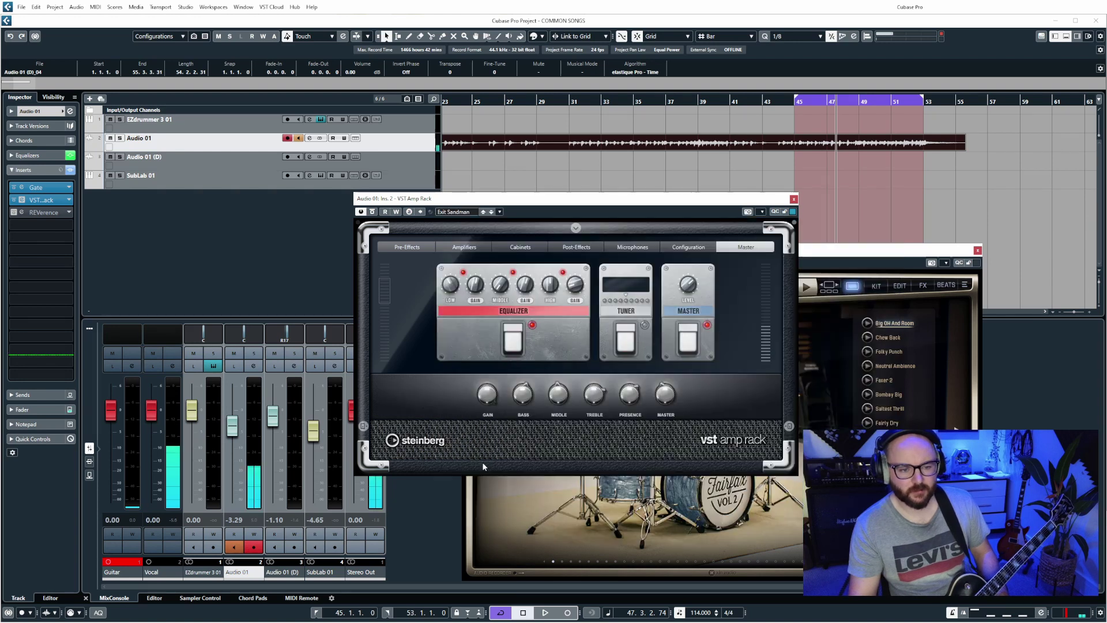
{"action": "double_click", "coordinate": [482, 466]}
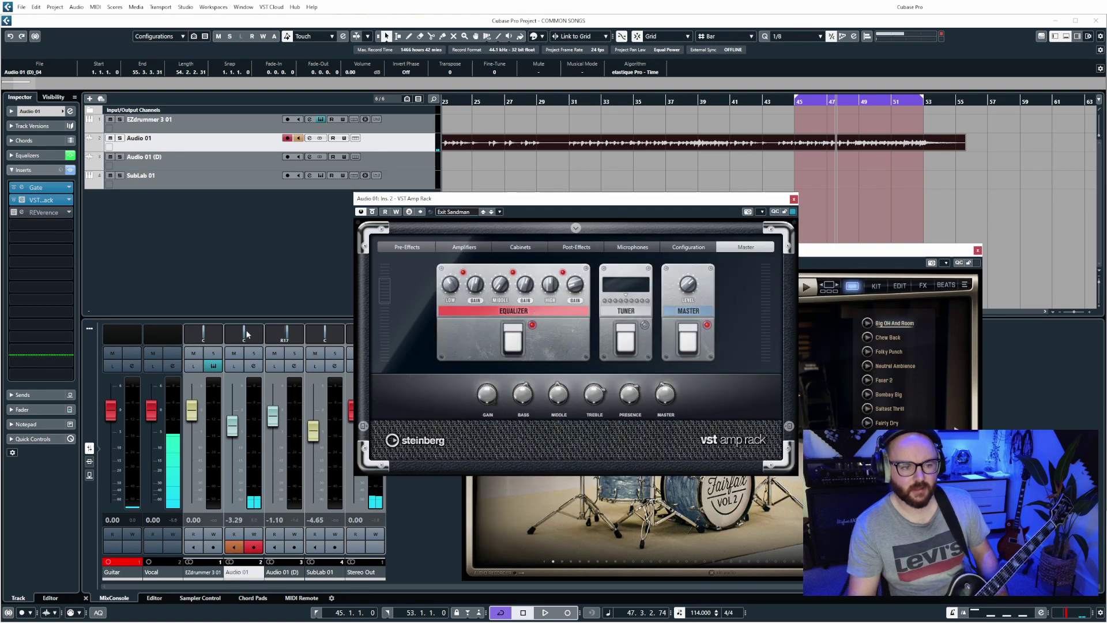
{"action": "left_click", "coordinate": [265, 335]}
{"action": "mouse_move", "coordinate": [567, 199]}
{"action": "left_mouse_down"}
{"action": "mouse_move", "coordinate": [407, 202]}
{"action": "mouse_move", "coordinate": [578, 200]}
{"action": "left_mouse_up"}
Load Meshuggah Diamond 57 into Audio 01 (D)'s amp rack and show its Pre-Effects pedals
{"action": "left_click", "coordinate": [604, 211]}
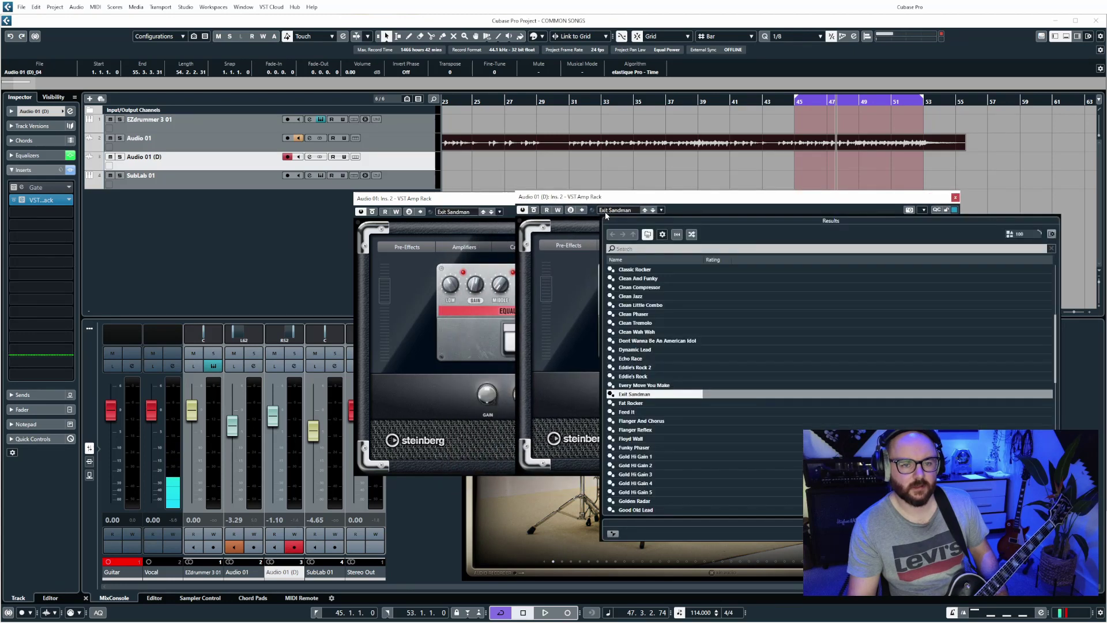
{"action": "scroll", "coordinate": [762, 319], "scroll_direction": "down", "scroll_amount": 10}
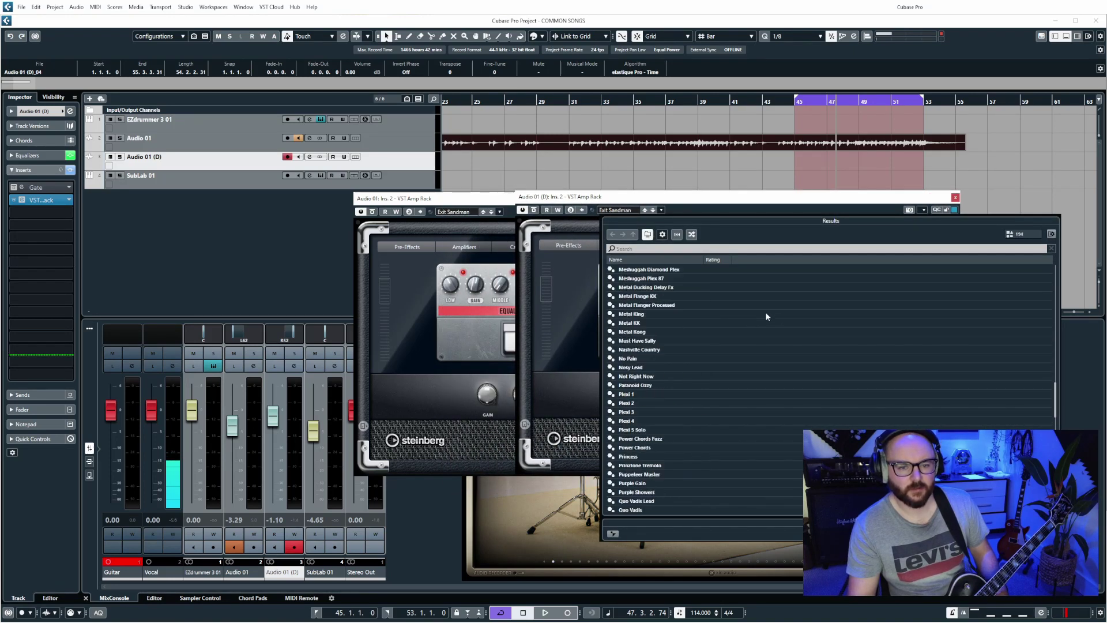
{"action": "scroll", "coordinate": [692, 301], "scroll_direction": "down", "scroll_amount": 2}
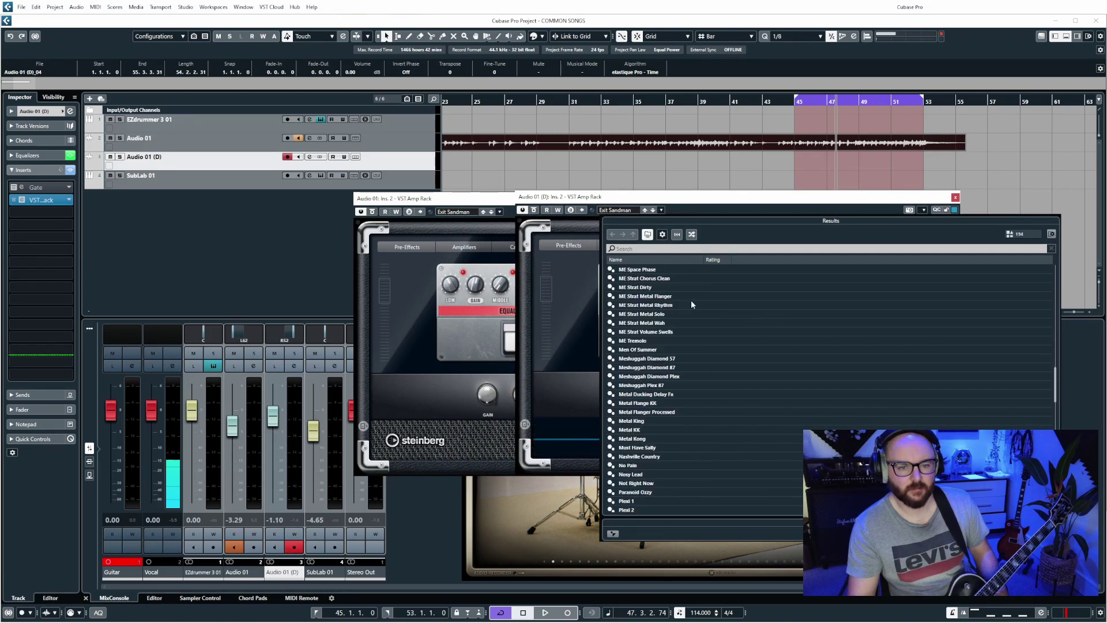
{"action": "double_click", "coordinate": [661, 360]}
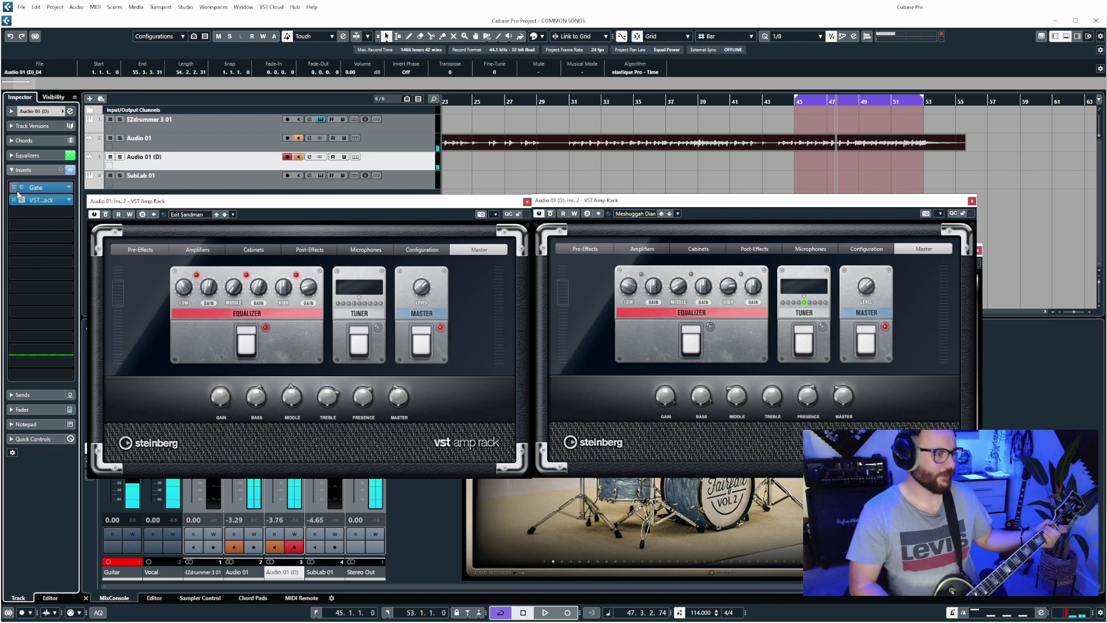
{"action": "left_click", "coordinate": [599, 249]}
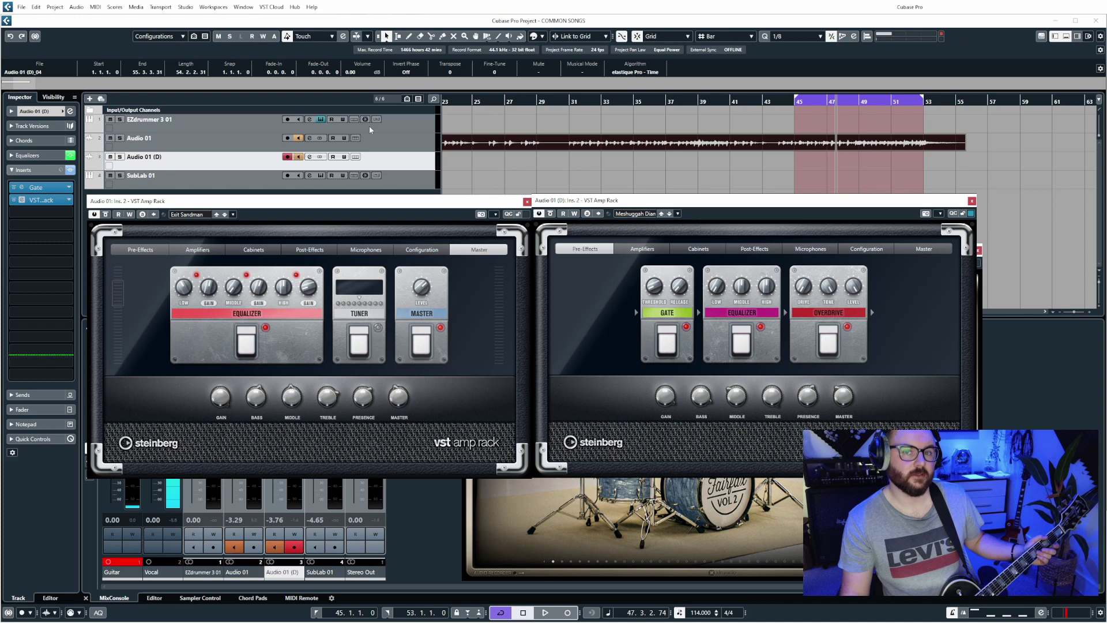
Reselect Audio 01, reopen its amp rack from the insert, and choose No Cabinet
{"action": "left_click", "coordinate": [419, 146]}
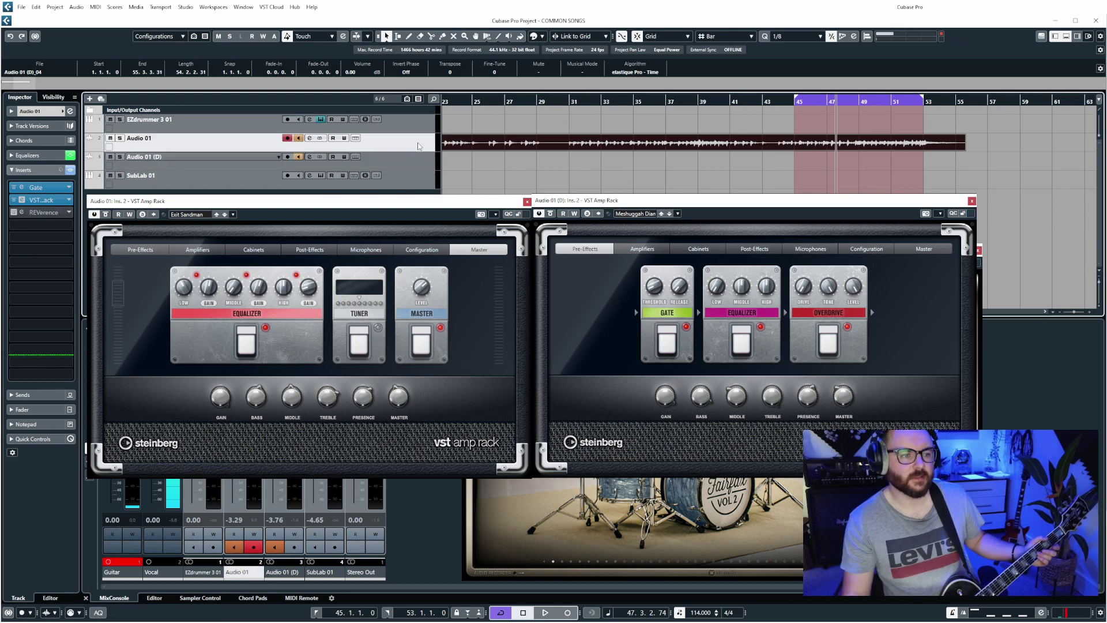
{"action": "left_click", "coordinate": [24, 200]}
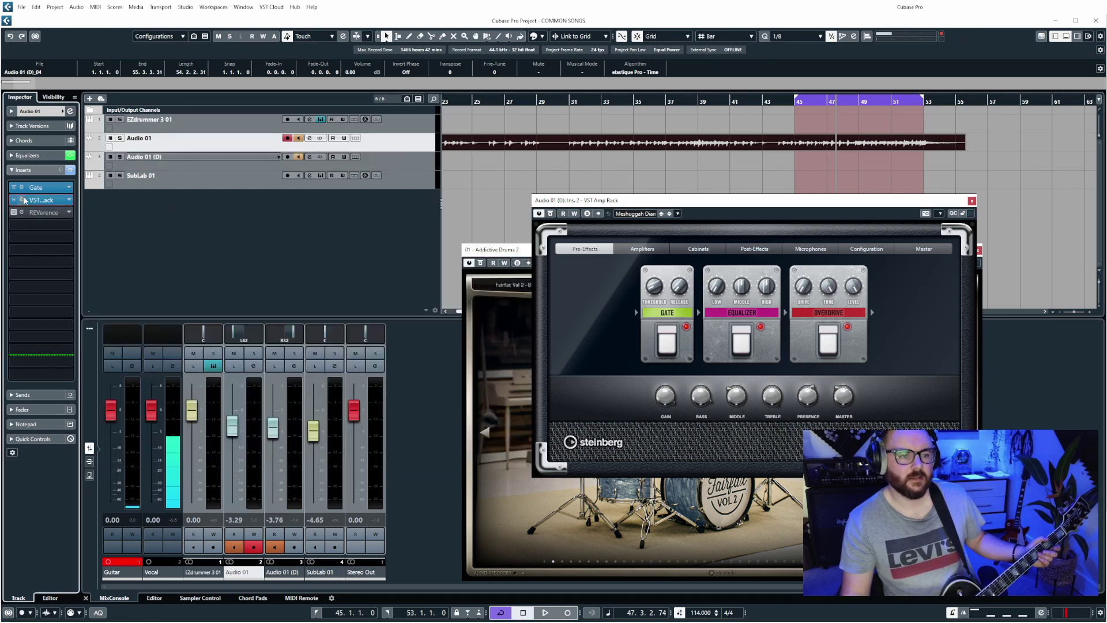
{"action": "left_click", "coordinate": [25, 199]}
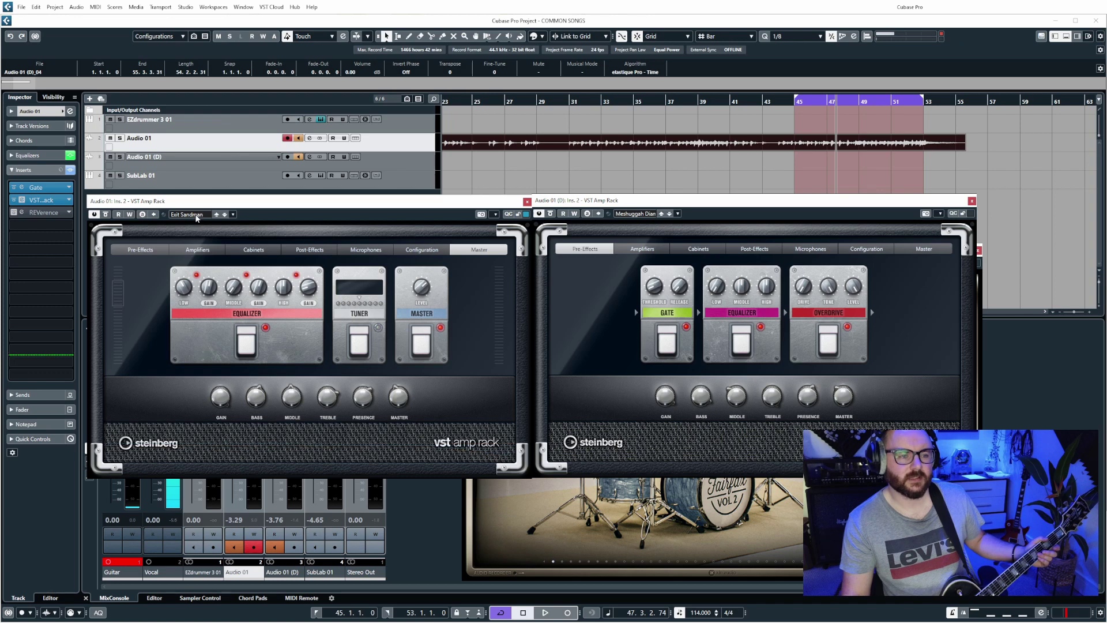
{"action": "left_click", "coordinate": [254, 250]}
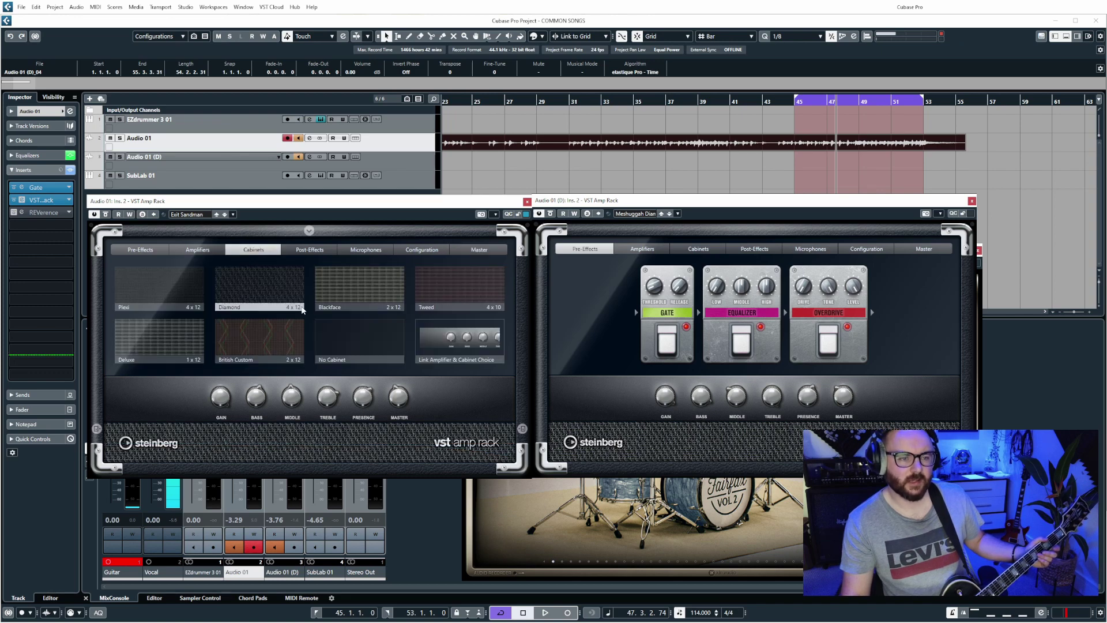
{"action": "left_click", "coordinate": [371, 330]}
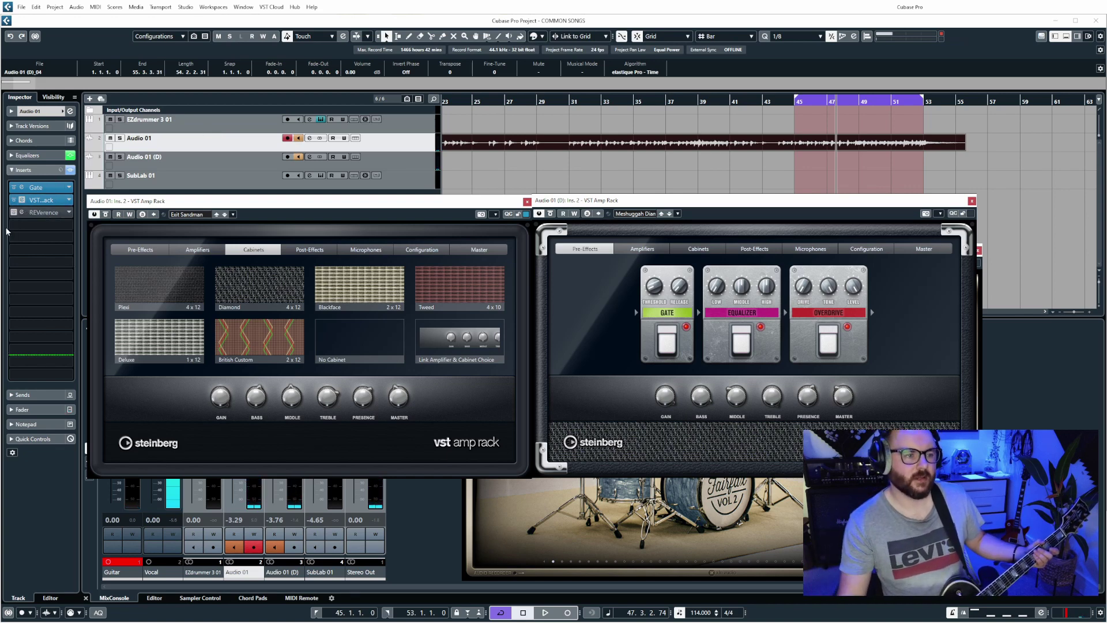
Open REVerence on Audio 01, import Mesa Rectifier 2, and lower output to 9.3 dB
{"action": "left_click", "coordinate": [40, 212]}
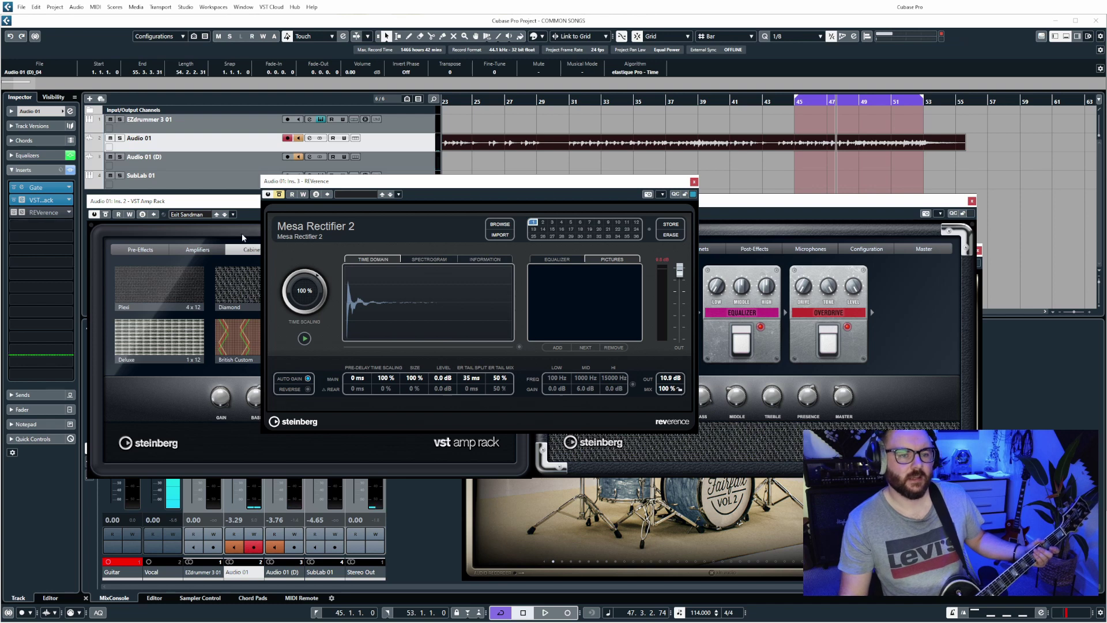
{"action": "left_click_drag", "start_coordinate": [308, 182], "coordinate": [332, 177]}
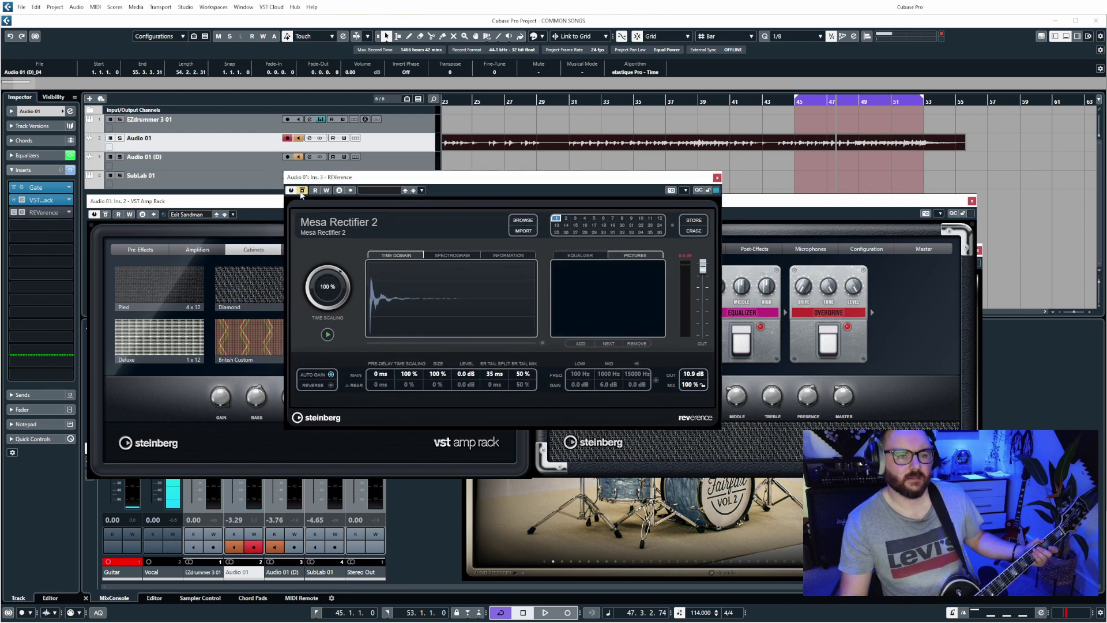
{"action": "left_click", "coordinate": [523, 231]}
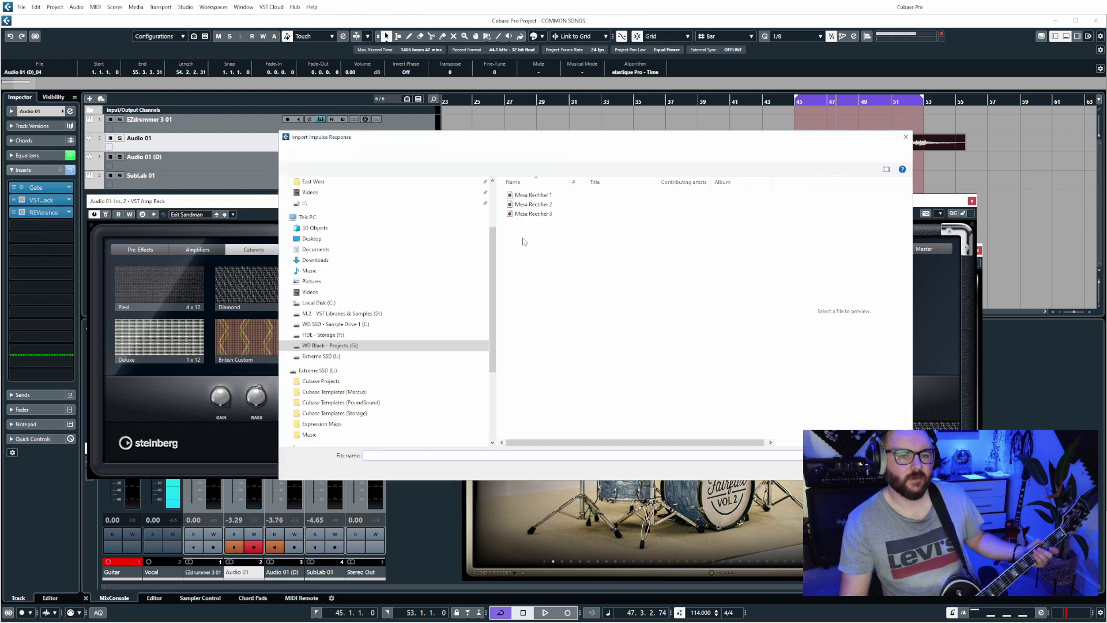
{"action": "double_click", "coordinate": [547, 204]}
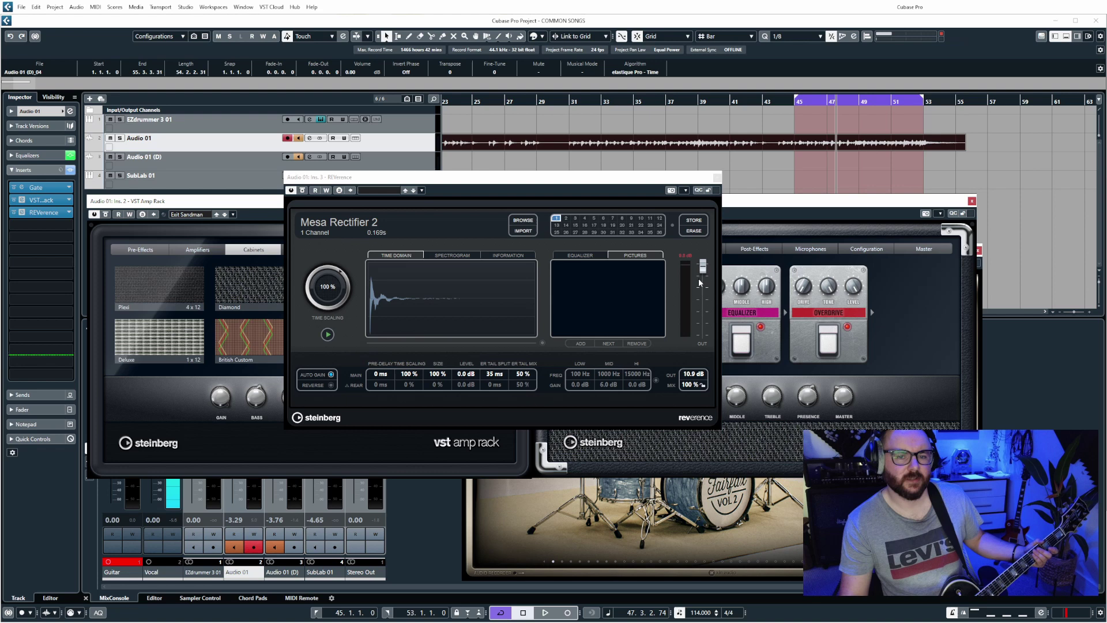
{"action": "mouse_move", "coordinate": [704, 266]}
{"action": "left_mouse_down"}
{"action": "mouse_move", "coordinate": [706, 297]}
{"action": "mouse_move", "coordinate": [707, 275]}
{"action": "left_mouse_up"}
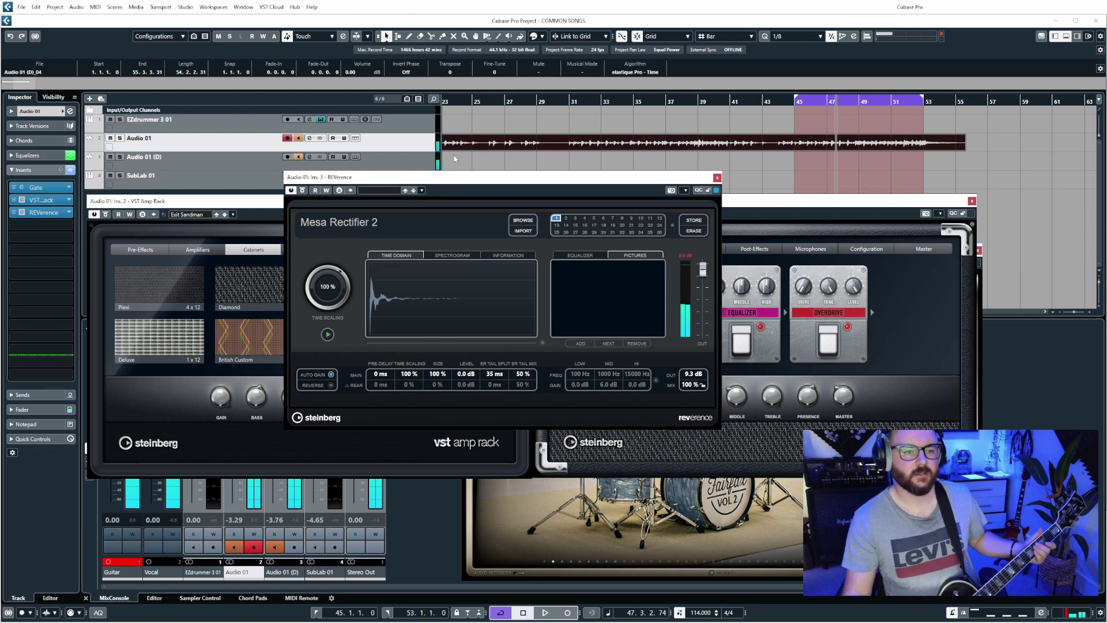
{"action": "key", "text": "Down"}
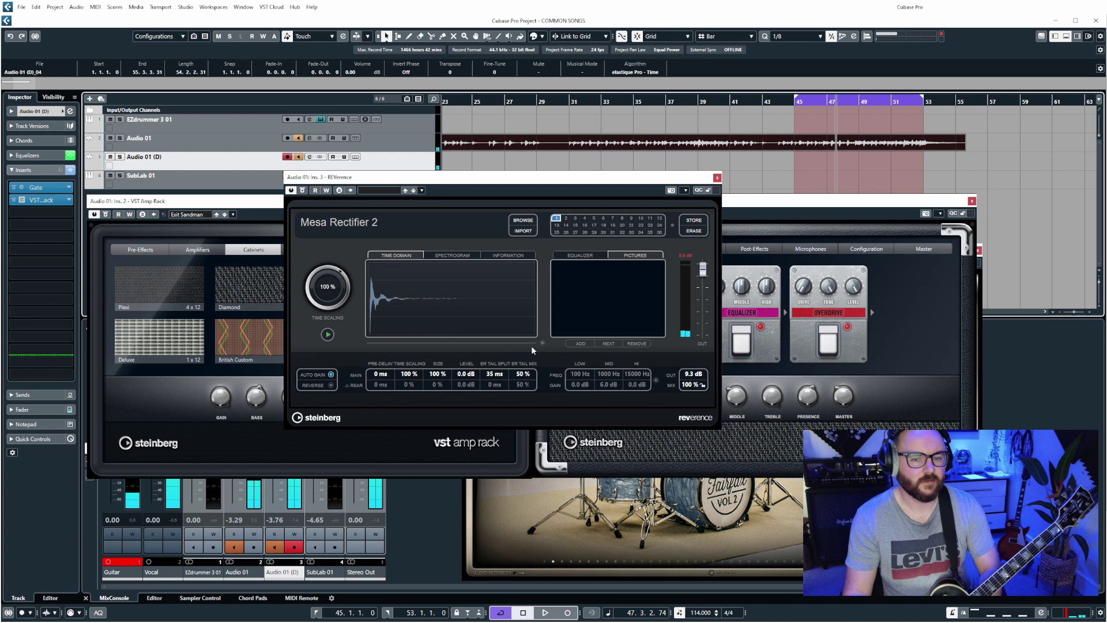
Bring up the cabinet choices in Audio 01 (D)'s amp rack
{"action": "left_click", "coordinate": [906, 268]}
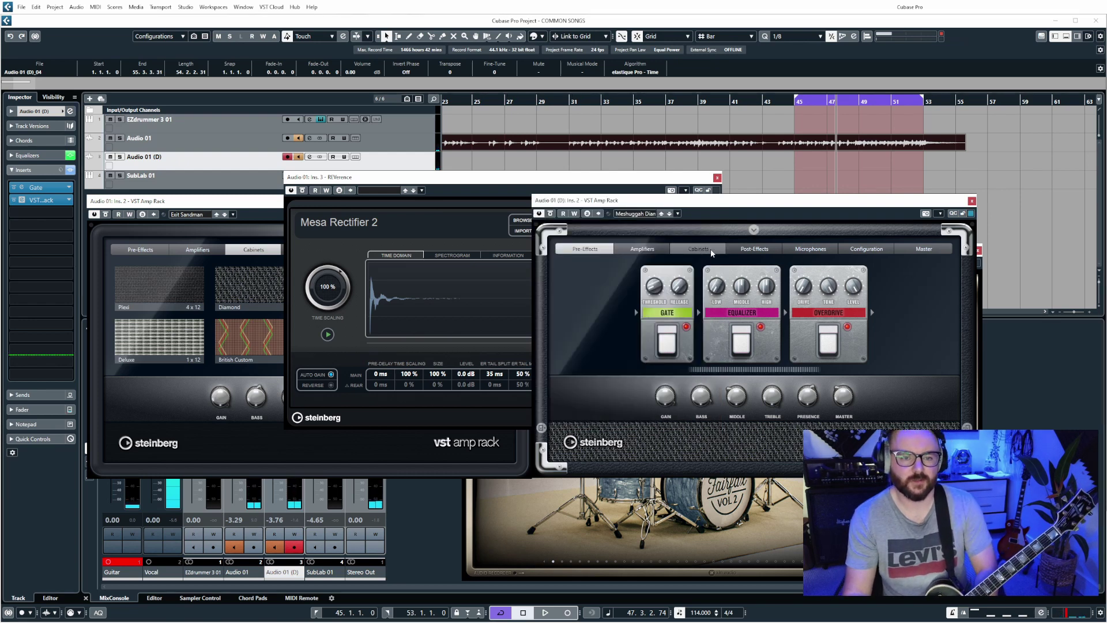
{"action": "left_click", "coordinate": [698, 248]}
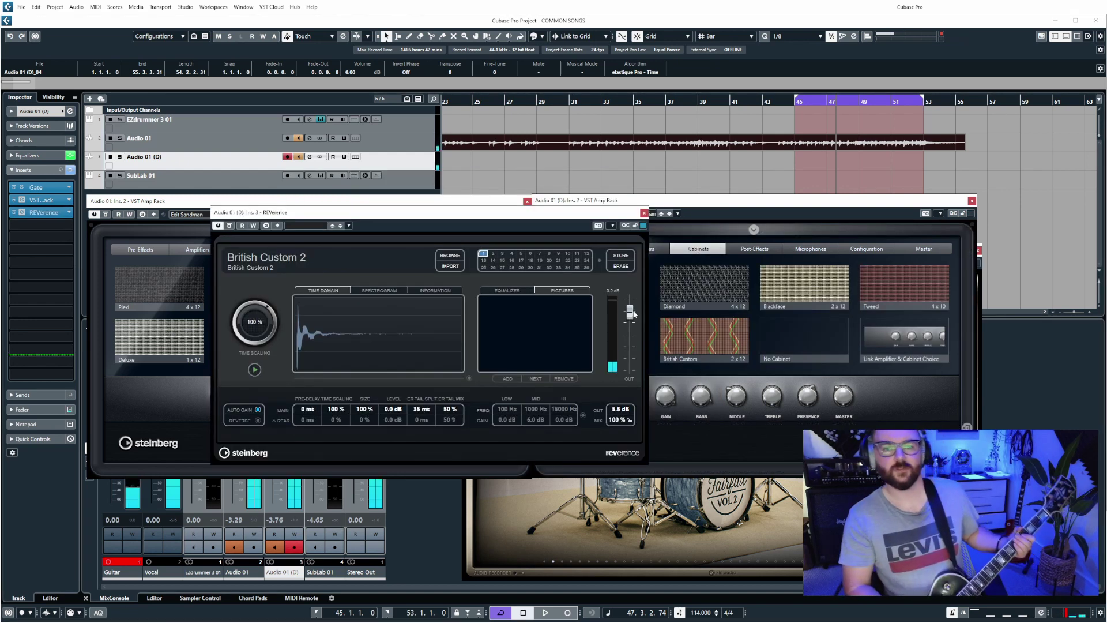